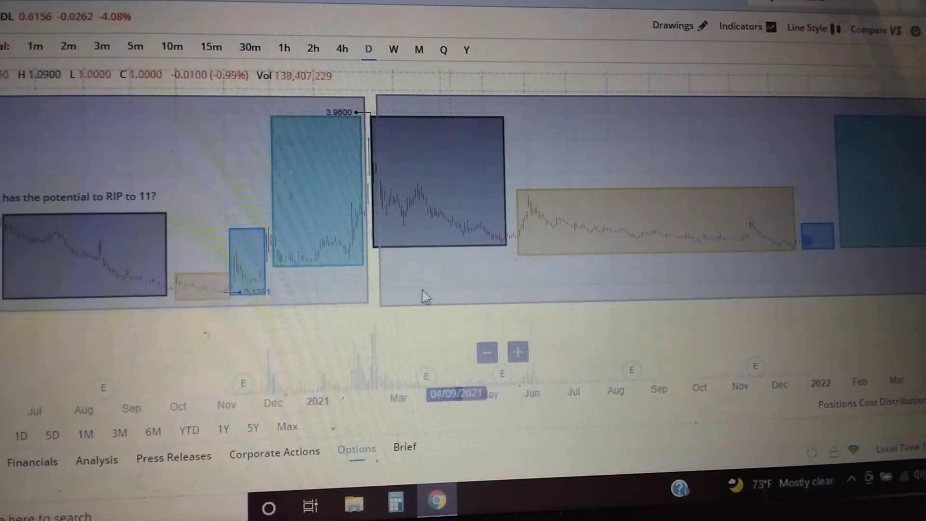
scroll(477, 279, "down", 2)
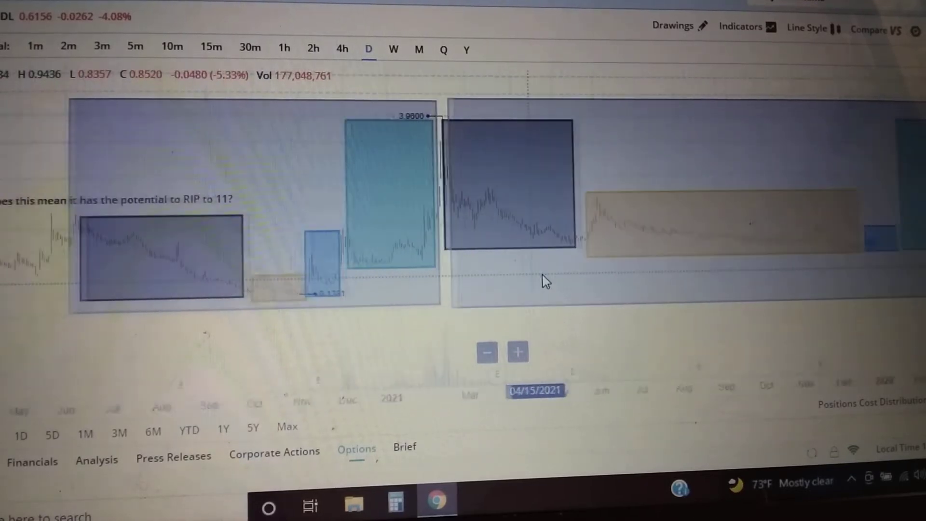
scroll(477, 278, "up", 4)
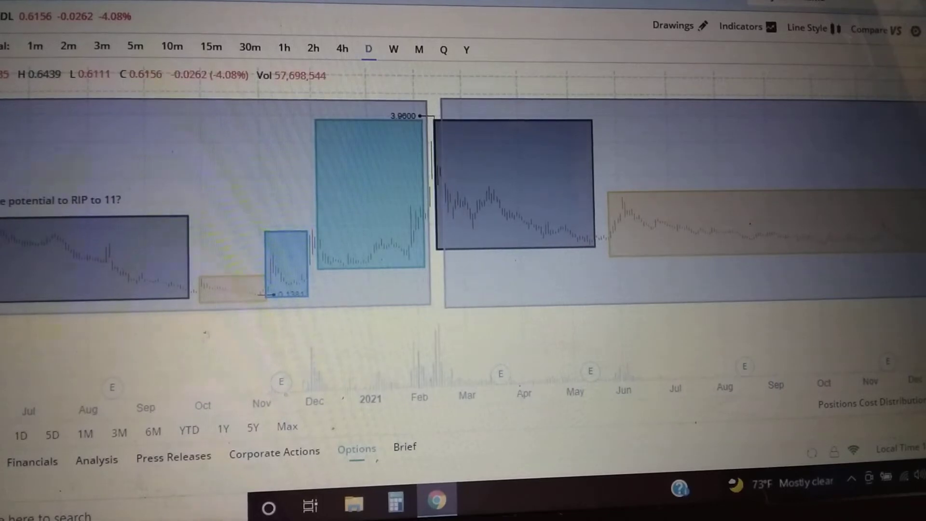
scroll(463, 217, "up", 3)
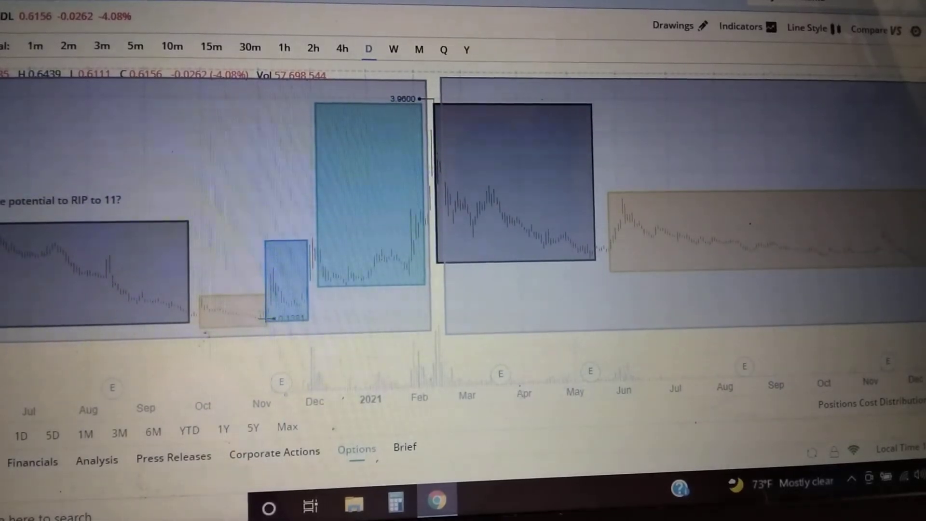
mouse_move(262, 325)
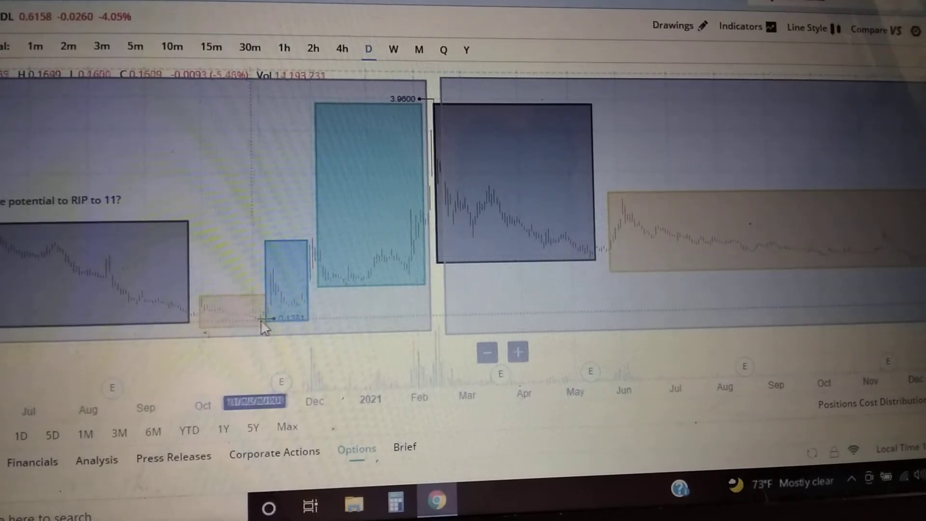
Check the November 2020 blue box, then pan between late 2020 and late 2021.
left_click(269, 324)
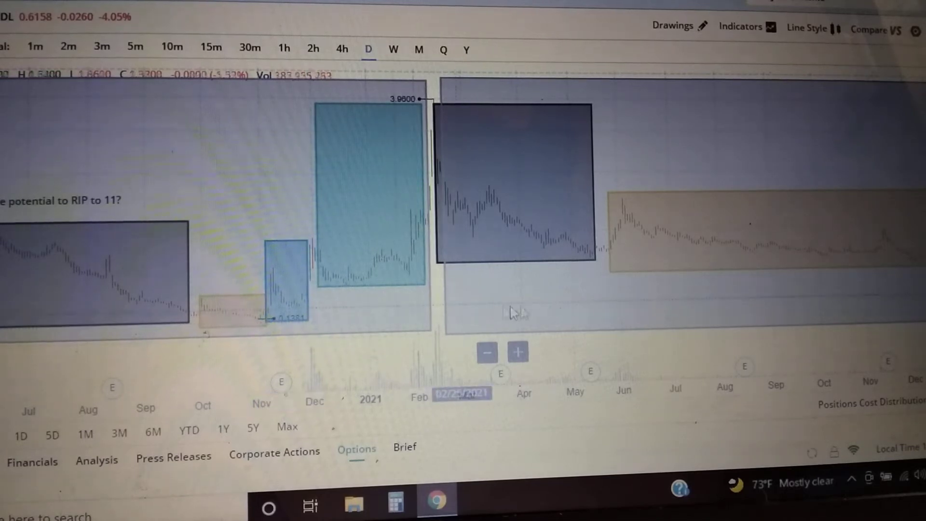
left_click(811, 296)
mouse_move(811, 297)
left_mouse_down()
mouse_move(548, 312)
mouse_move(744, 298)
mouse_move(485, 300)
left_mouse_up()
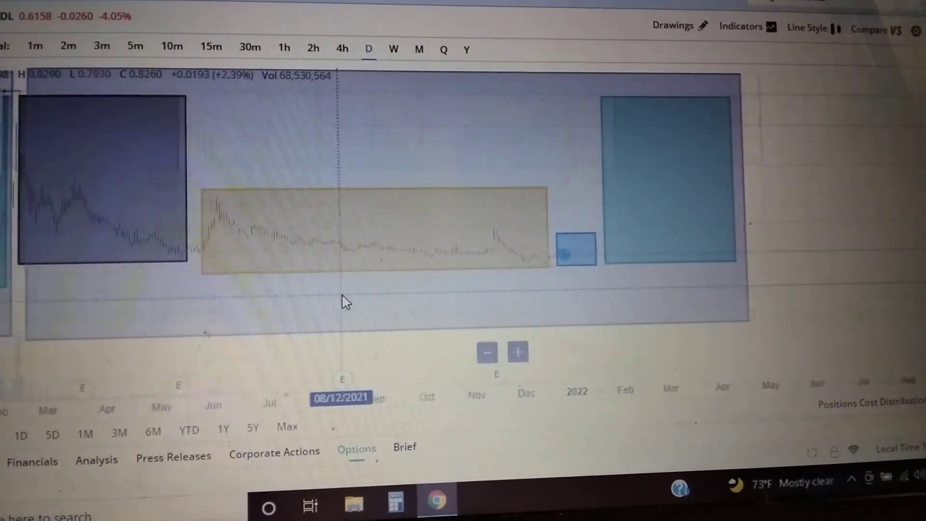
scroll(343, 301, "down", 2)
left_click_drag(269, 296, 382, 284)
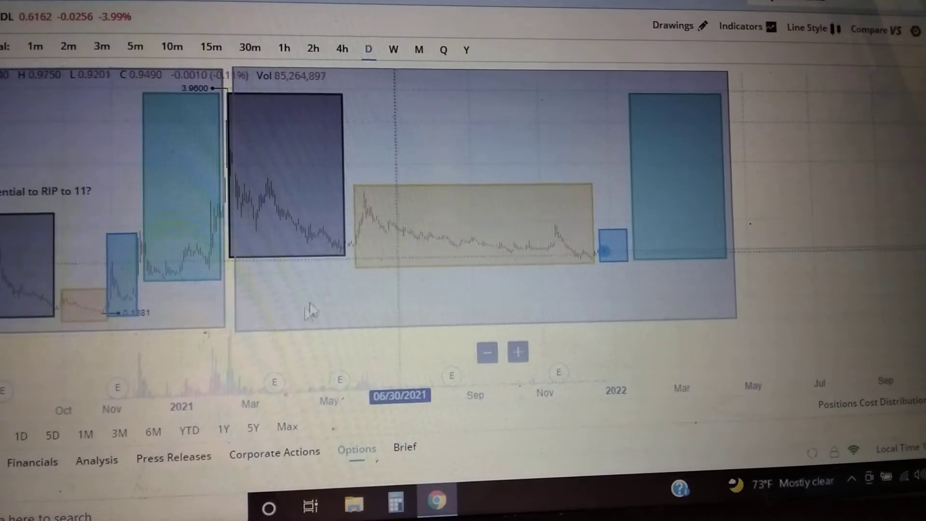
scroll(341, 306, "up", 2)
left_click_drag(381, 302, 345, 305)
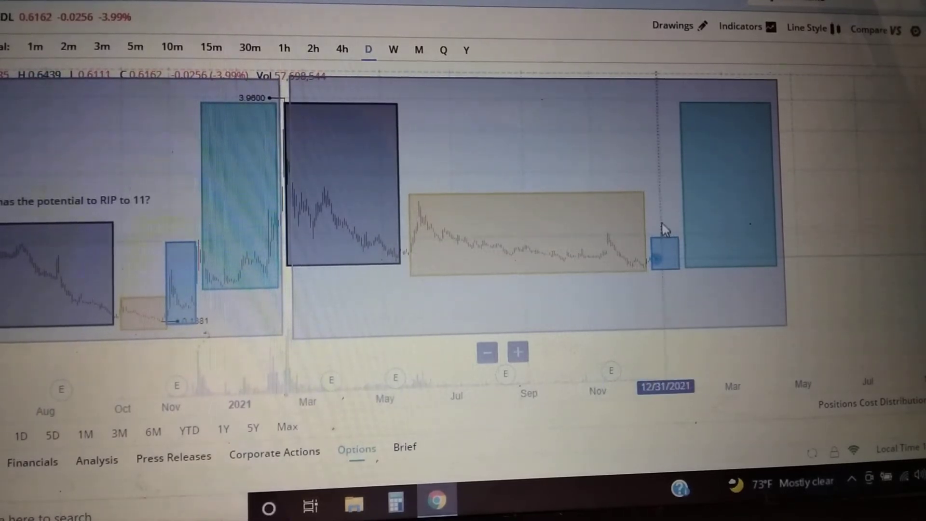
Draw a yellow rectangle and shrink it to fit inside the small late-2021 blue box.
left_click(673, 26)
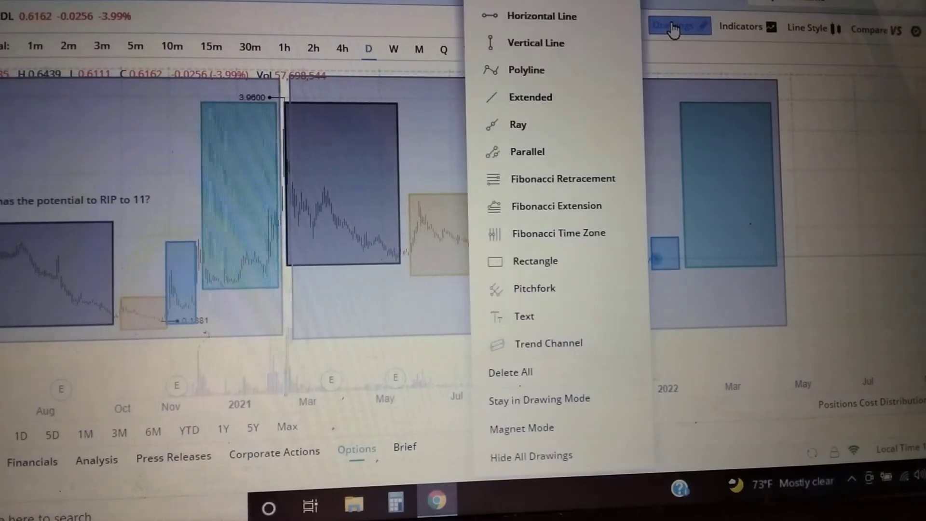
left_click(535, 260)
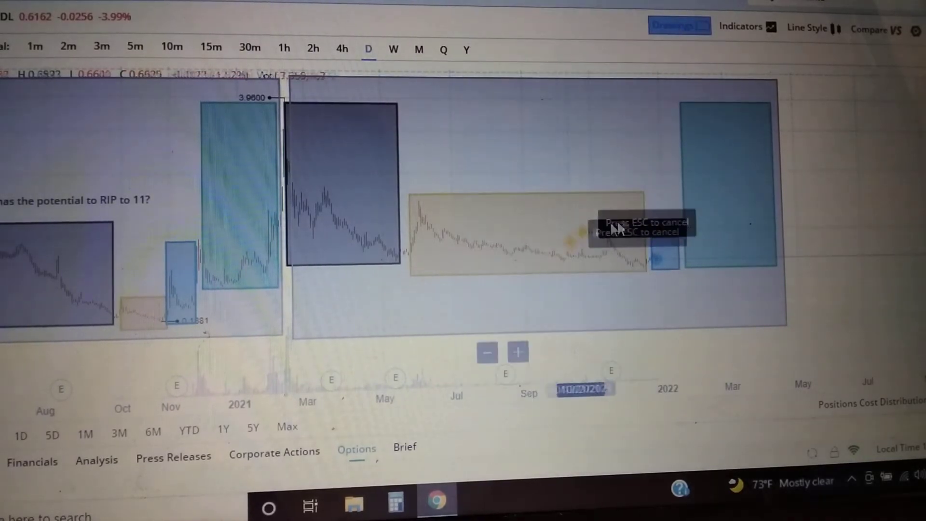
left_click(651, 186)
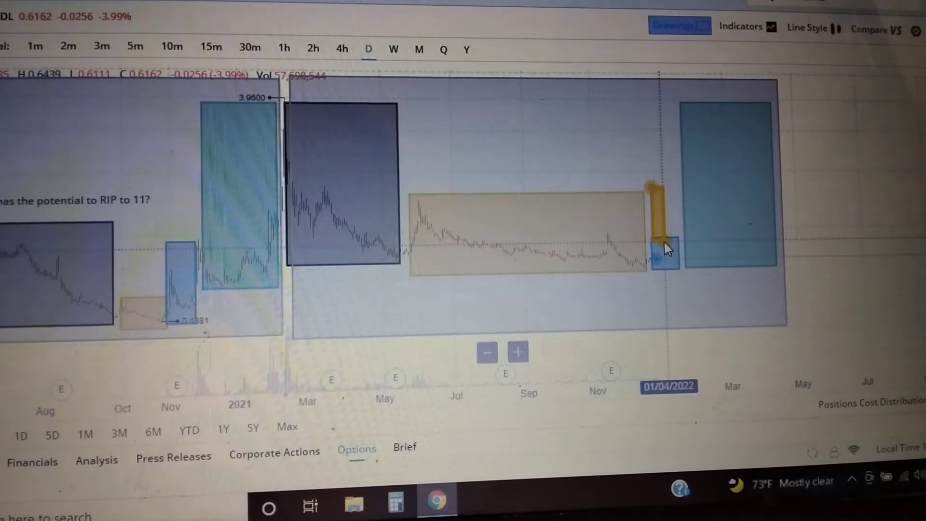
left_click(664, 247)
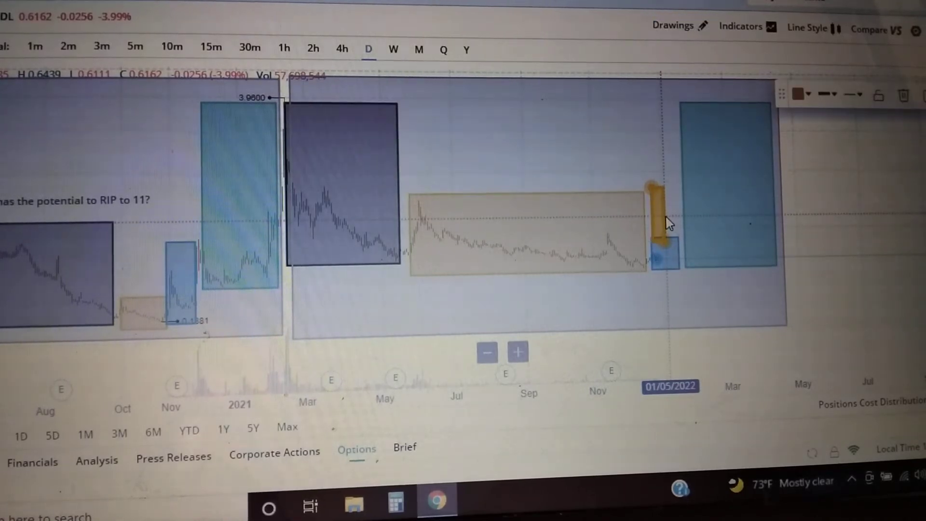
left_click_drag(650, 188, 656, 238)
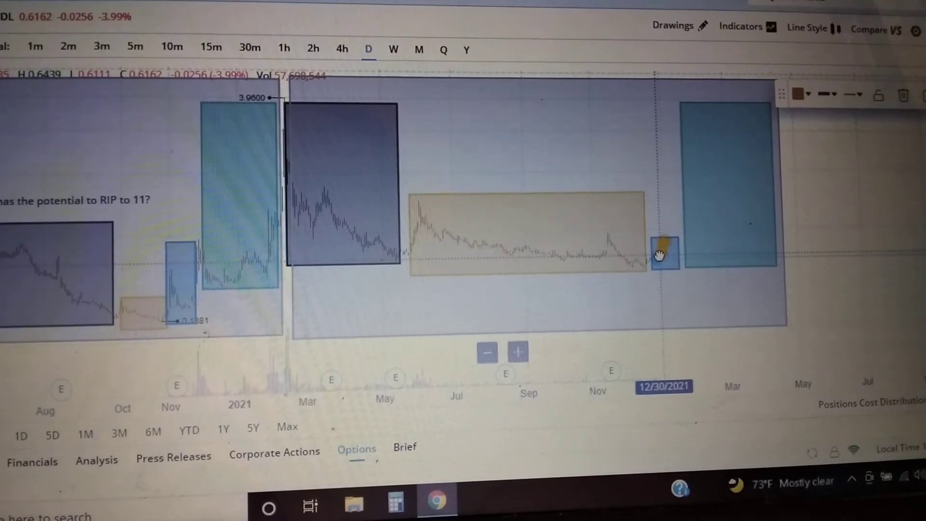
left_click(674, 186)
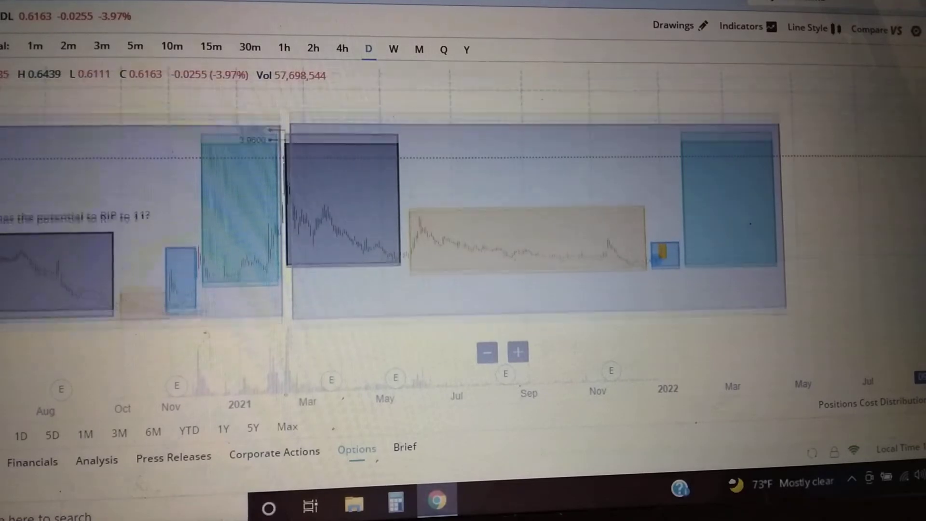
scroll(798, 218, "up", 5)
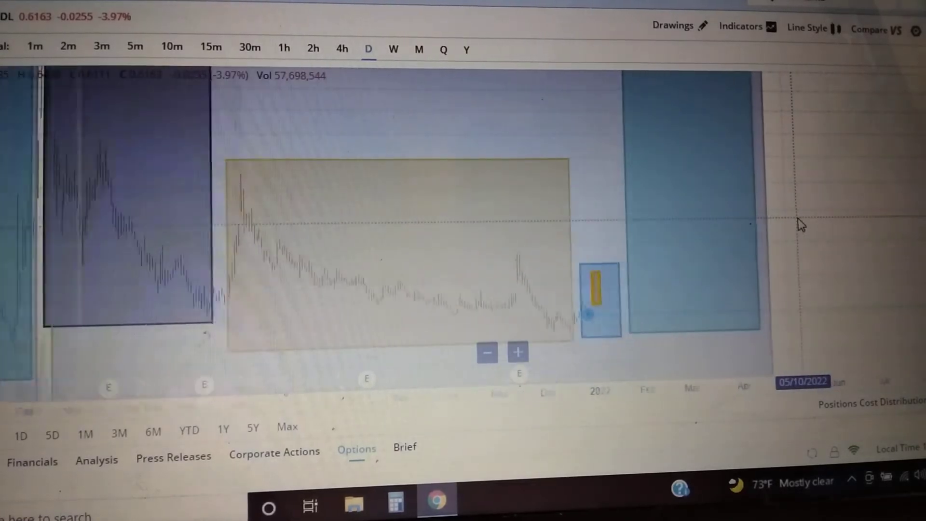
scroll(798, 217, "up", 1)
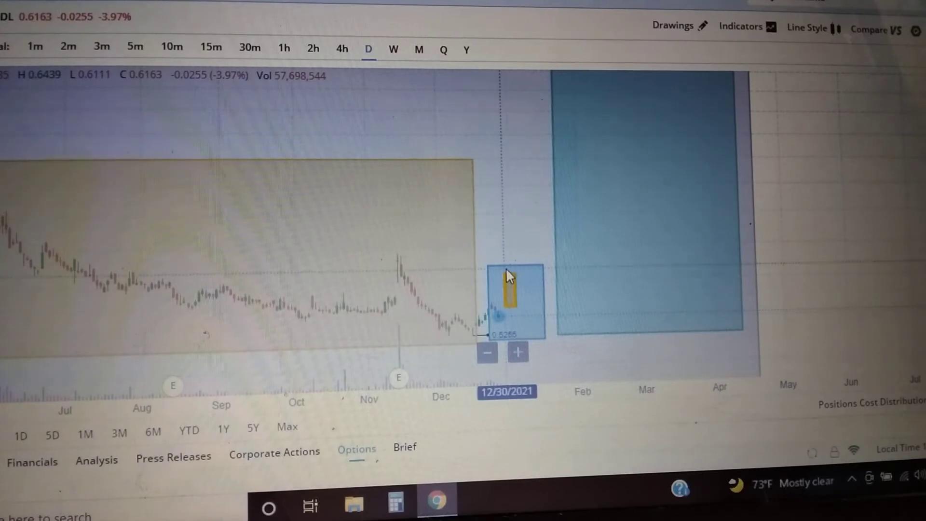
scroll(506, 277, "down", 2)
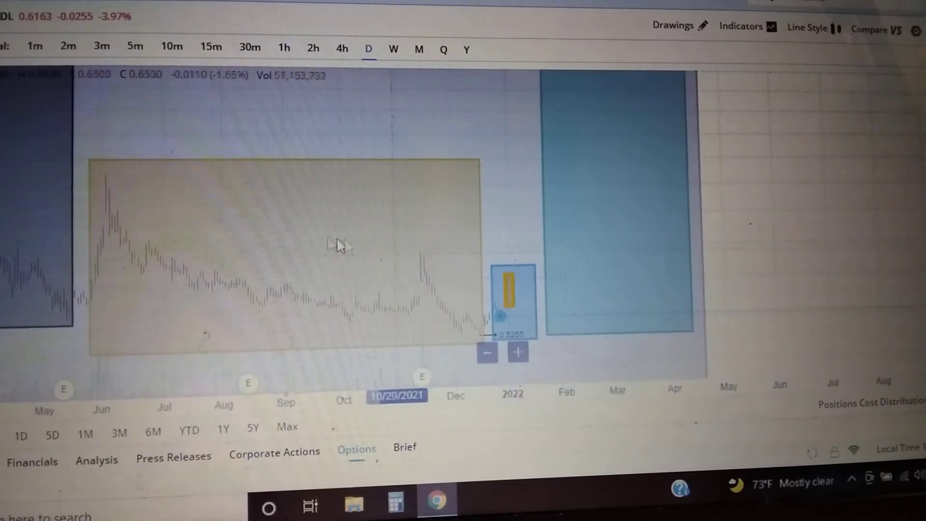
left_click_drag(337, 238, 537, 222)
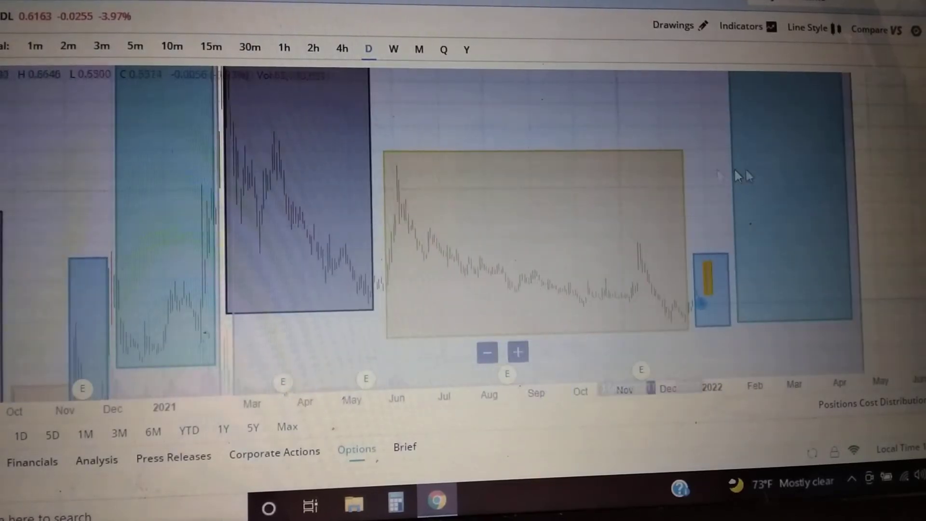
scroll(536, 222, "down", 2)
scroll(537, 222, "up", 2)
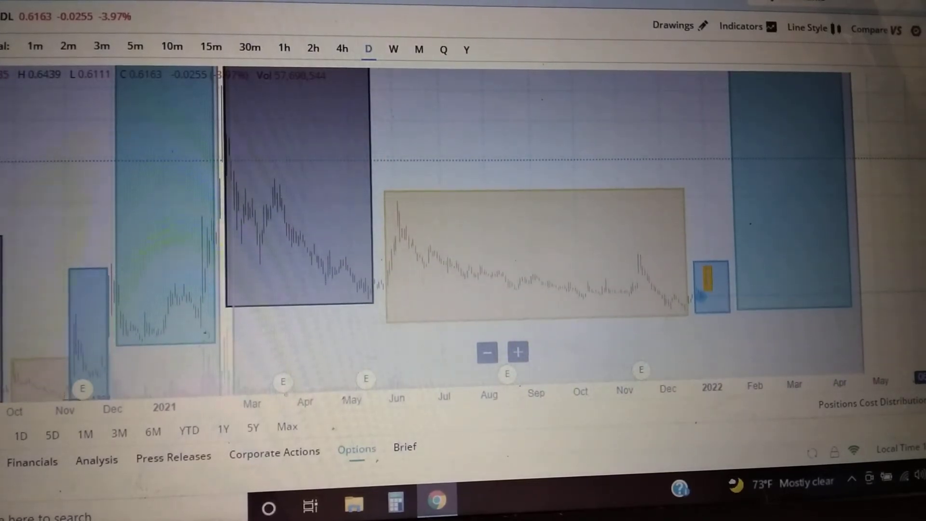
scroll(595, 233, "down", 1)
scroll(594, 233, "up", 1)
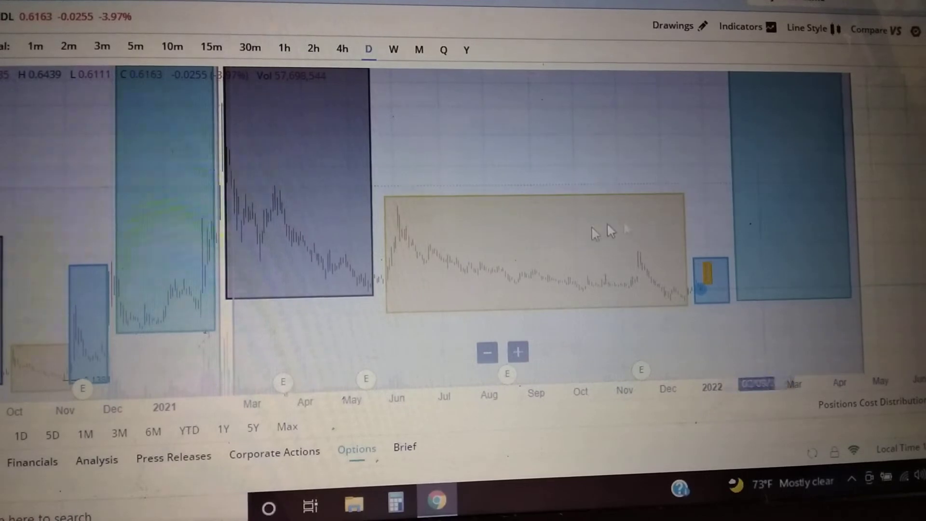
scroll(607, 222, "down", 1)
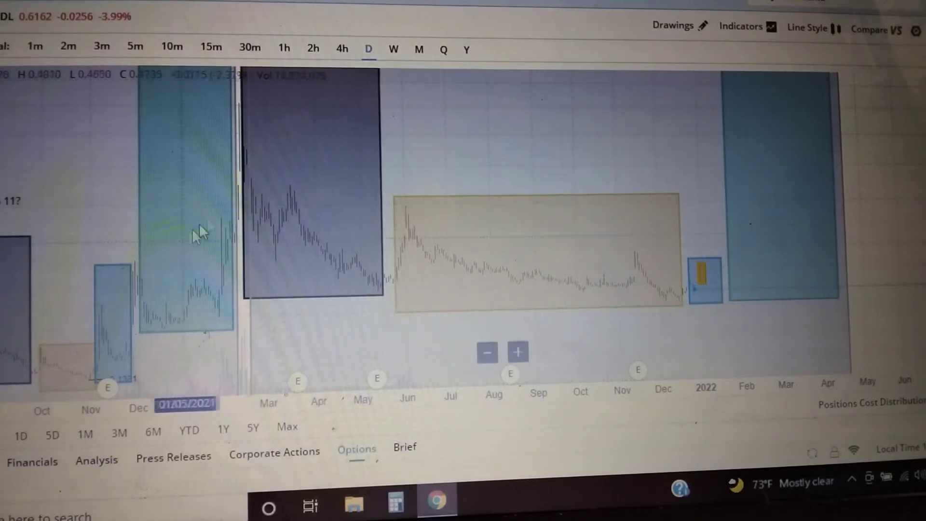
mouse_move(706, 289)
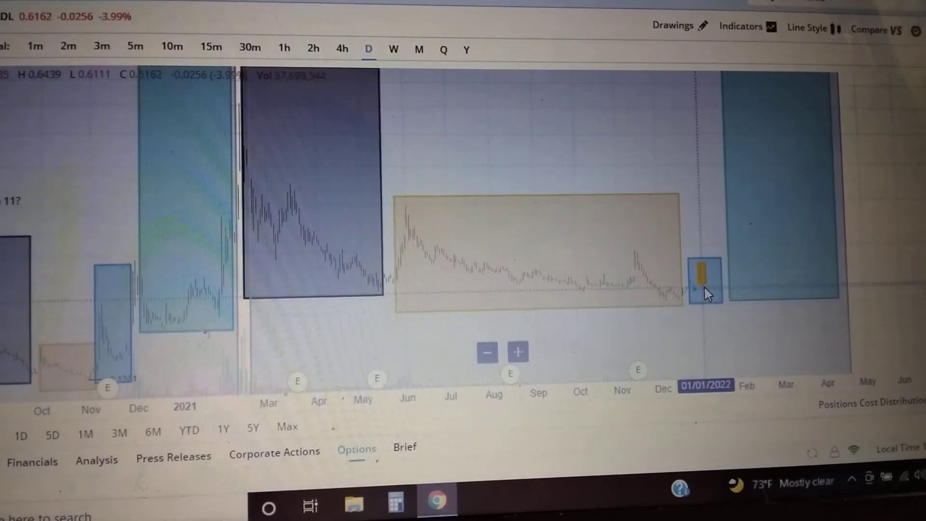
scroll(683, 235, "down", 1)
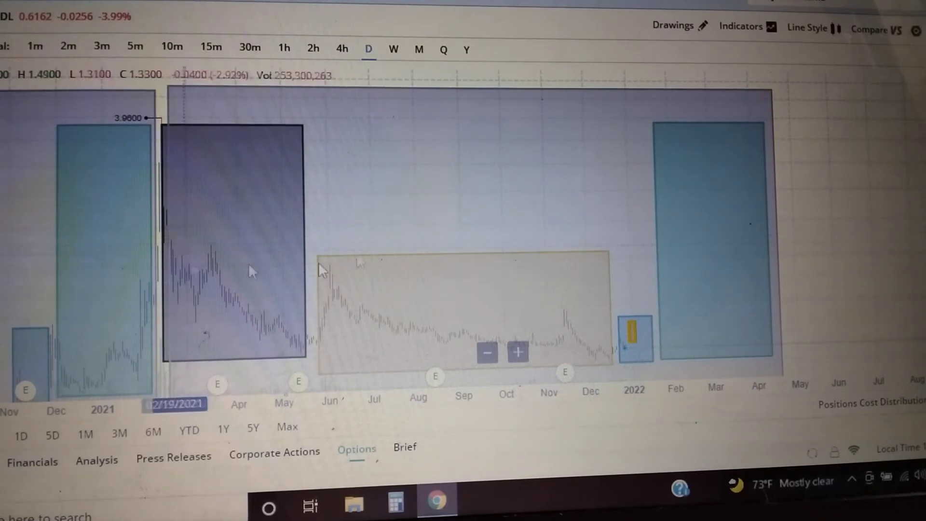
scroll(380, 206, "down", 1)
scroll(527, 173, "down", 1)
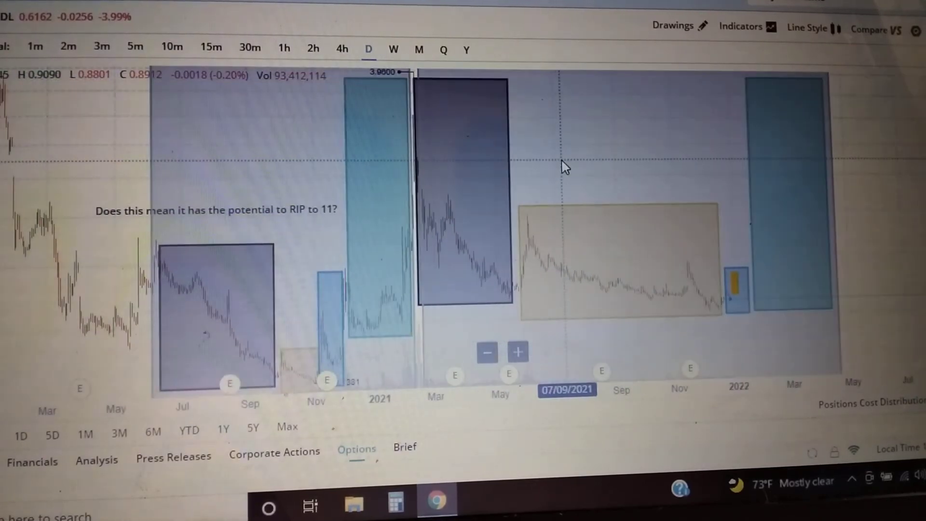
scroll(565, 167, "down", 1)
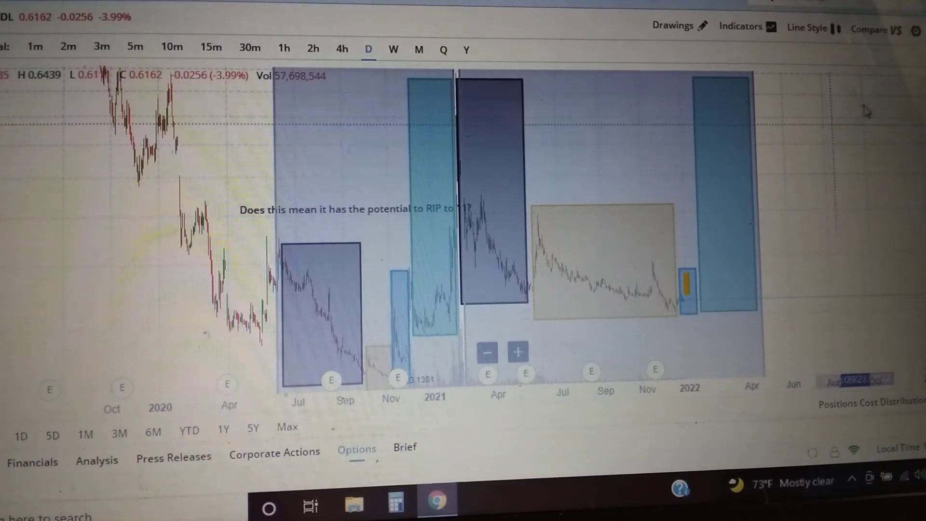
scroll(507, 180, "down", 2)
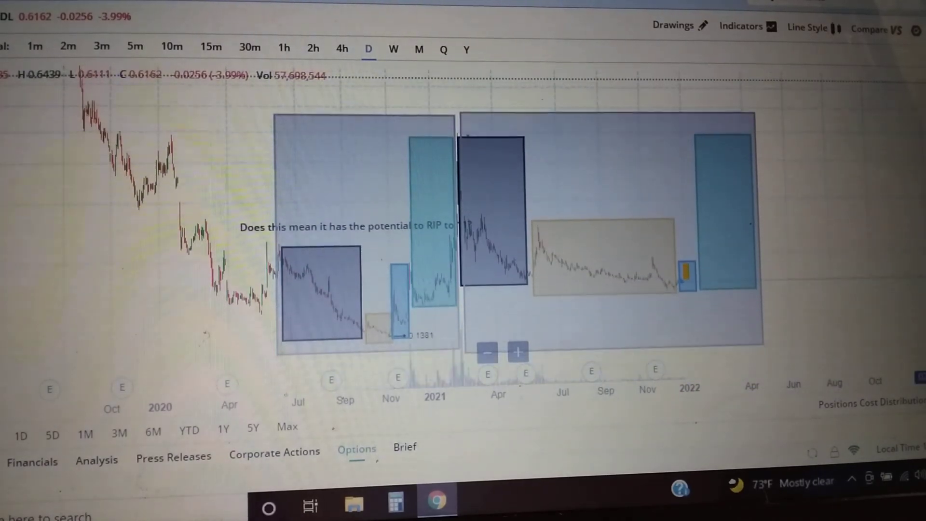